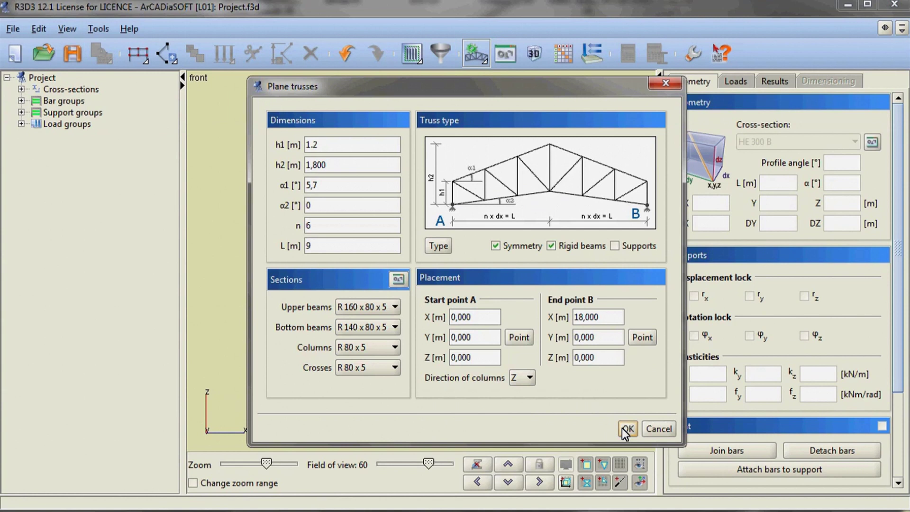
# - Generate the 18 m truss from (0,0,0) to (18,0,0) with R 160x80x5 top and R 140x80x5 bottom chords
pyautogui.click(625, 429)
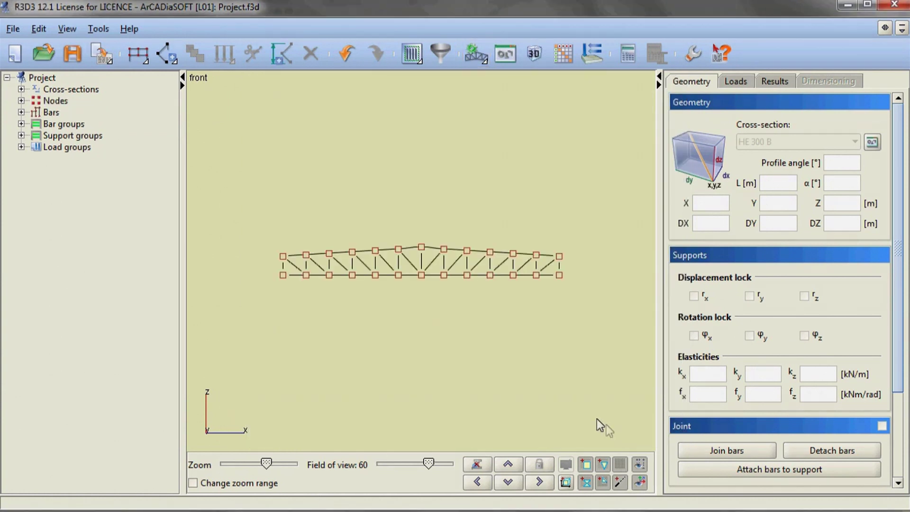
# - Draw a vertical column down from each lower end node of the truss and select both column bases
pyautogui.click(169, 53)
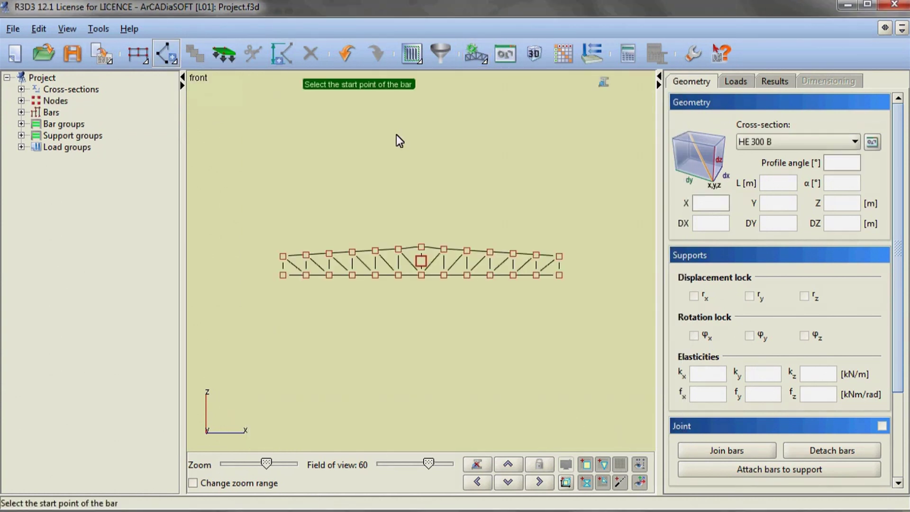
pyautogui.click(283, 274)
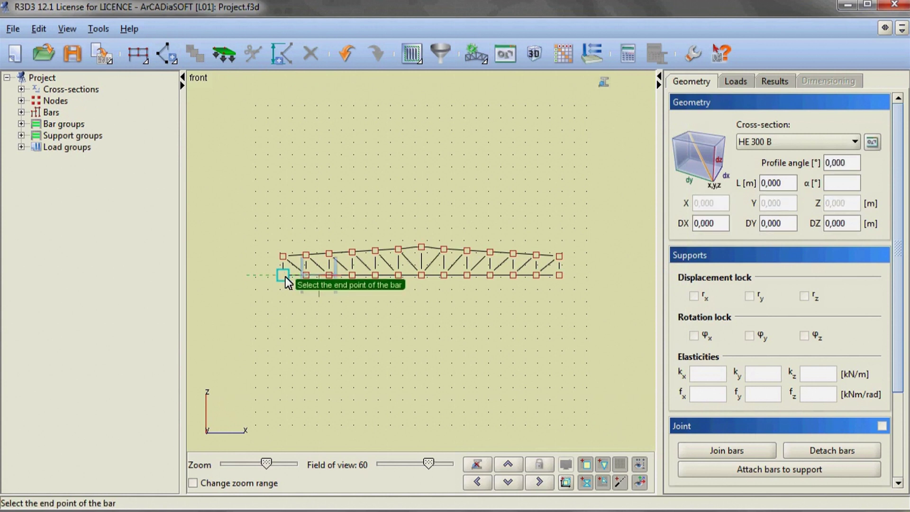
pyautogui.click(282, 353)
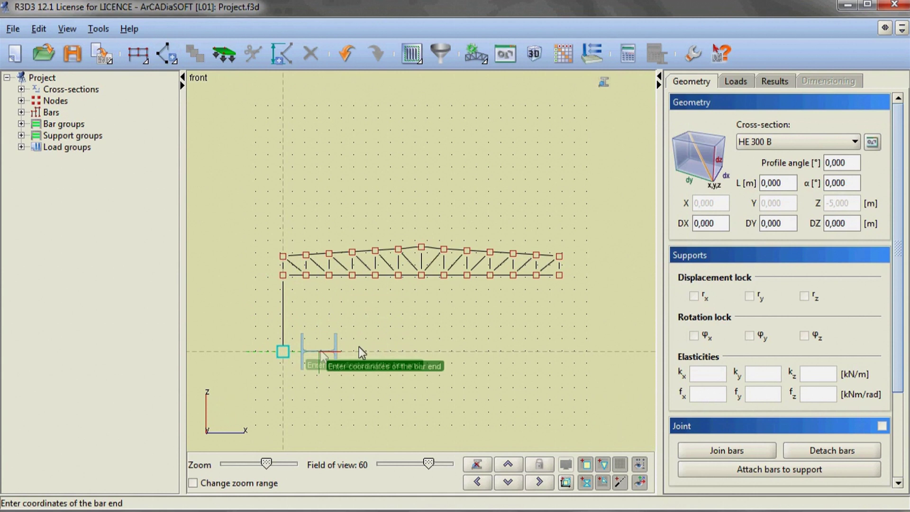
pyautogui.click(561, 280)
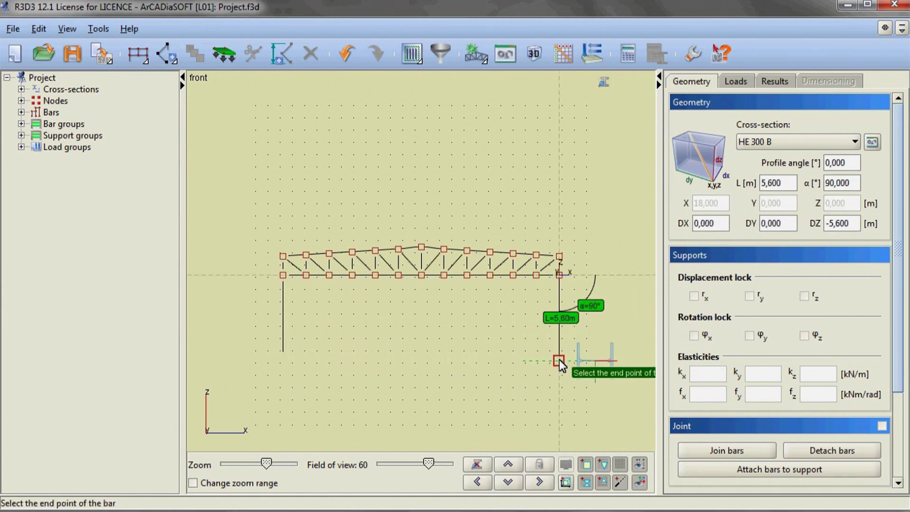
pyautogui.click(559, 355)
pyautogui.moveTo(578, 345); pyautogui.dragTo(260, 281)
# - Lock the column bases against x and y displacement and assign HE 300 B to both columns
pyautogui.click(694, 296)
pyautogui.click(750, 297)
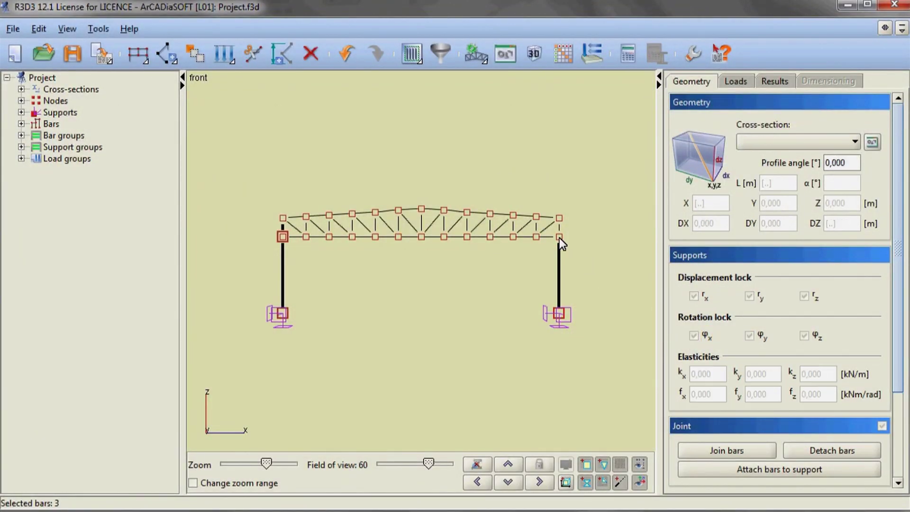
pyautogui.click(559, 236)
pyautogui.click(815, 144)
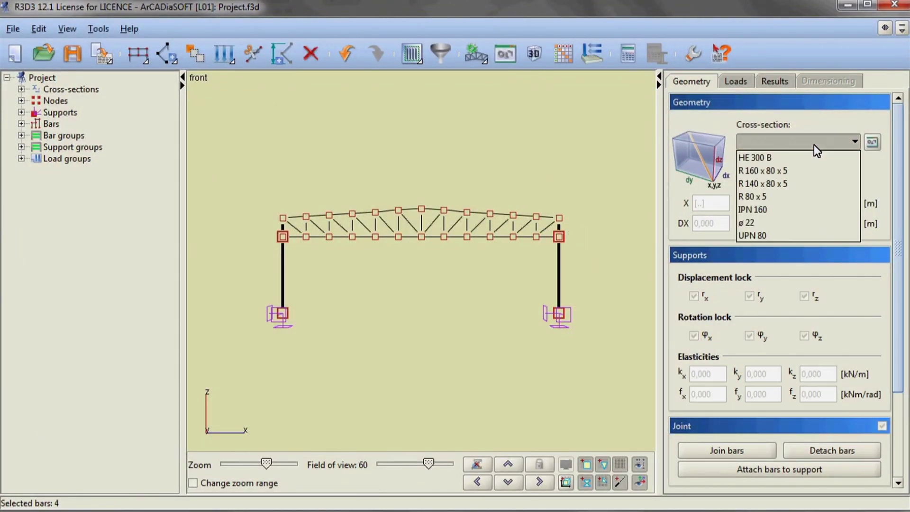
pyautogui.click(776, 155)
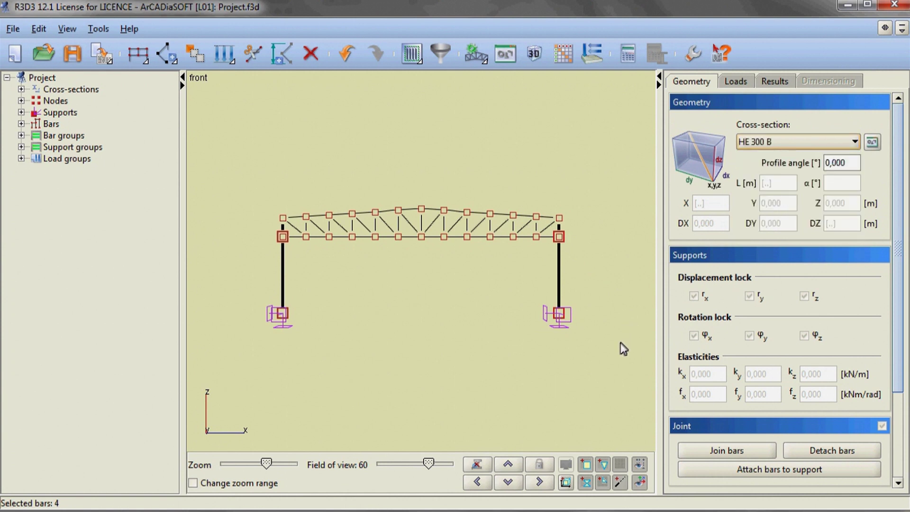
pyautogui.moveTo(620, 344); pyautogui.dragTo(245, 170)
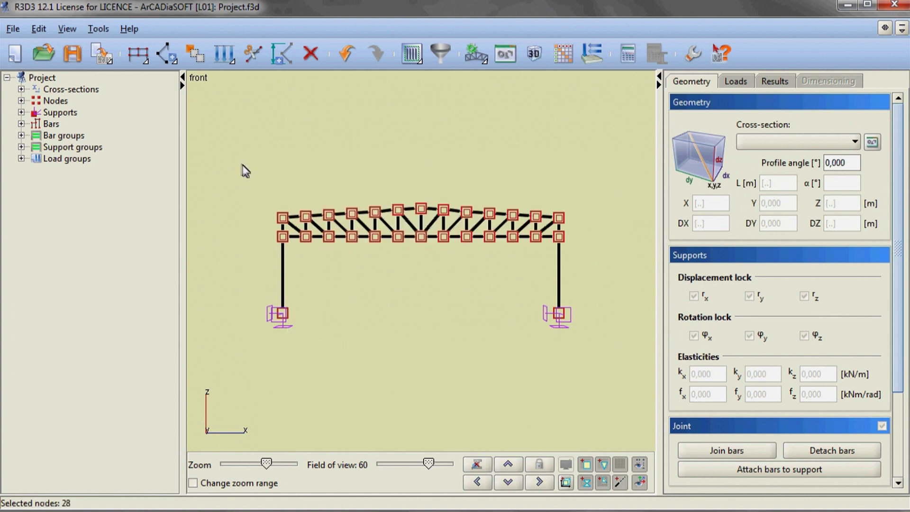
# - Clear the selection once the frame has been copied along Y into parallel frames
pyautogui.click(573, 399)
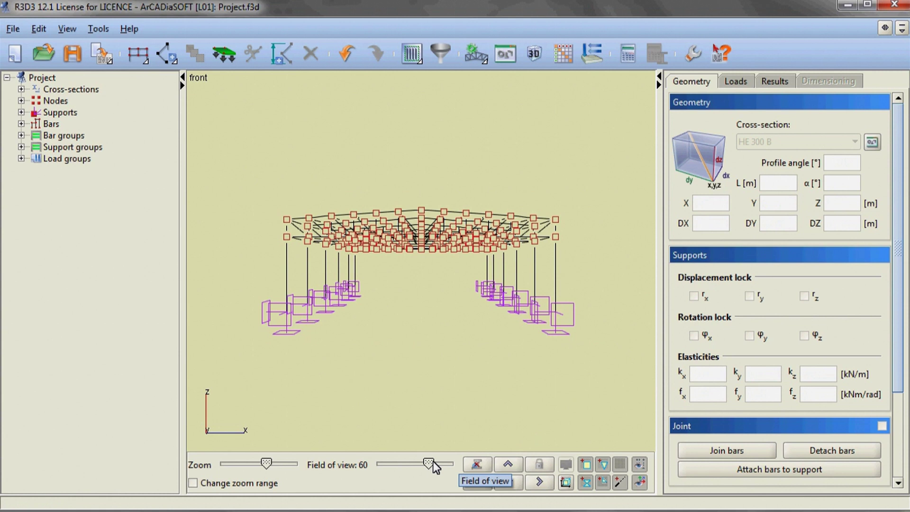
# - Set the field of view to 0 and check the frames in 3-D and side elevation
pyautogui.moveTo(434, 461); pyautogui.dragTo(338, 448)
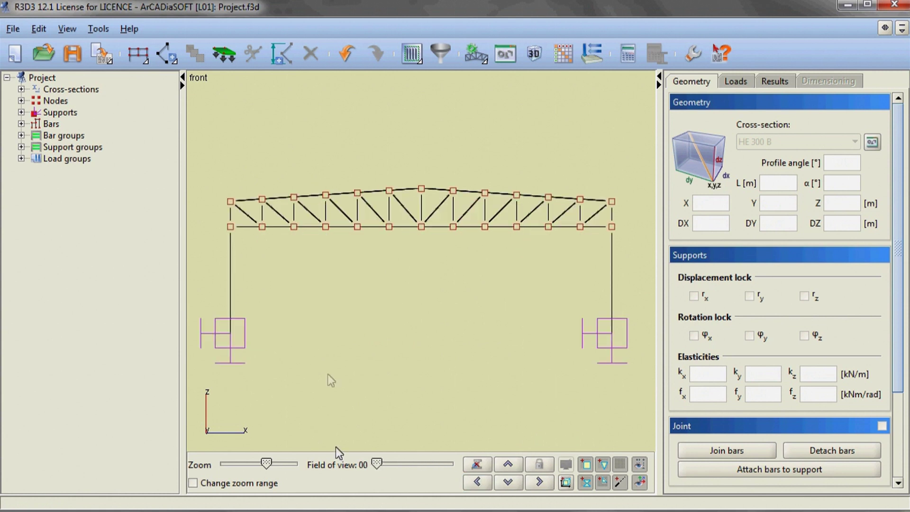
pyautogui.click(263, 227)
pyautogui.keyDown('ctrl'); pyautogui.click(294, 227); pyautogui.keyUp('ctrl')
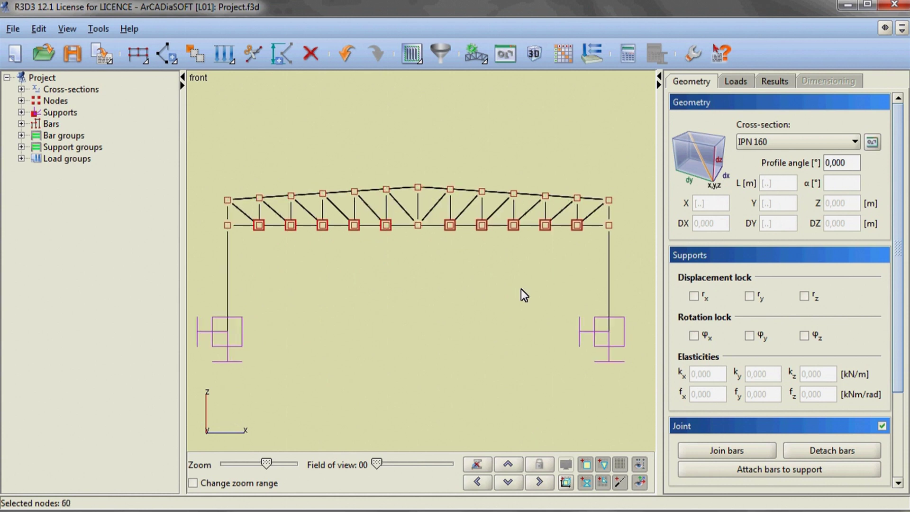
pyautogui.moveTo(521, 288); pyautogui.dragTo(511, 295, button='middle')
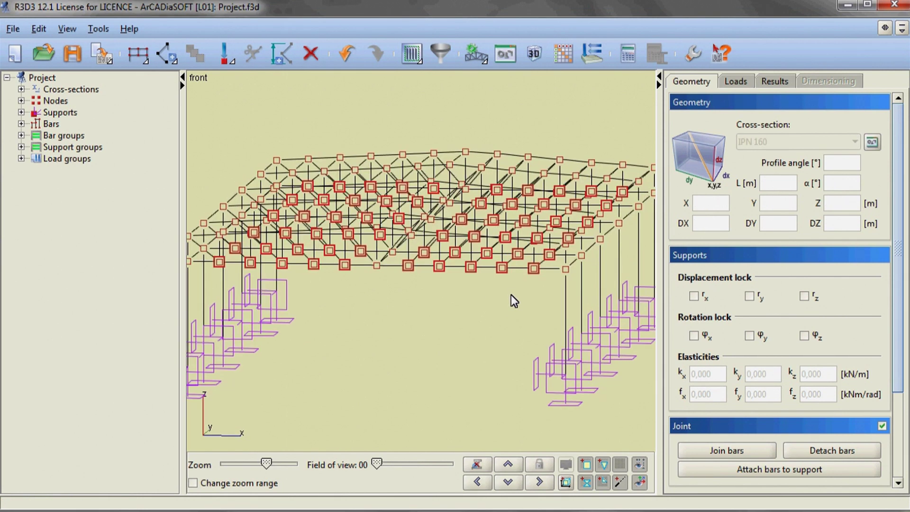
pyautogui.click(504, 295)
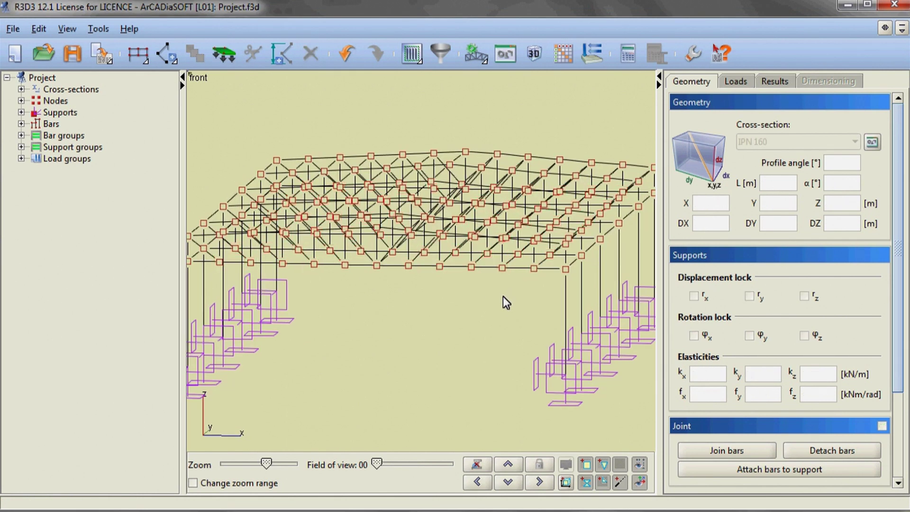
pyautogui.click(479, 482)
pyautogui.click(545, 481)
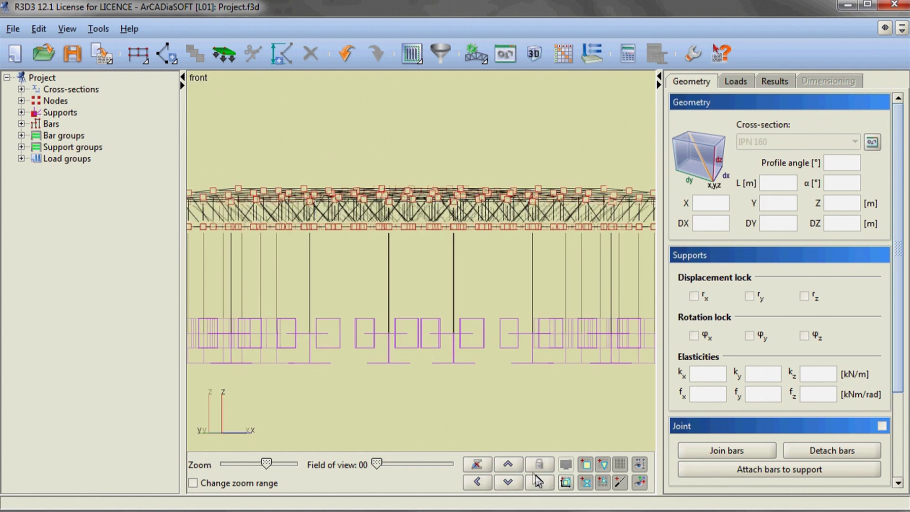
# - Select the top-left truss node in every frame and join the IPN 160 bars meeting there
pyautogui.moveTo(227, 188); pyautogui.dragTo(277, 207)
pyautogui.click(749, 453)
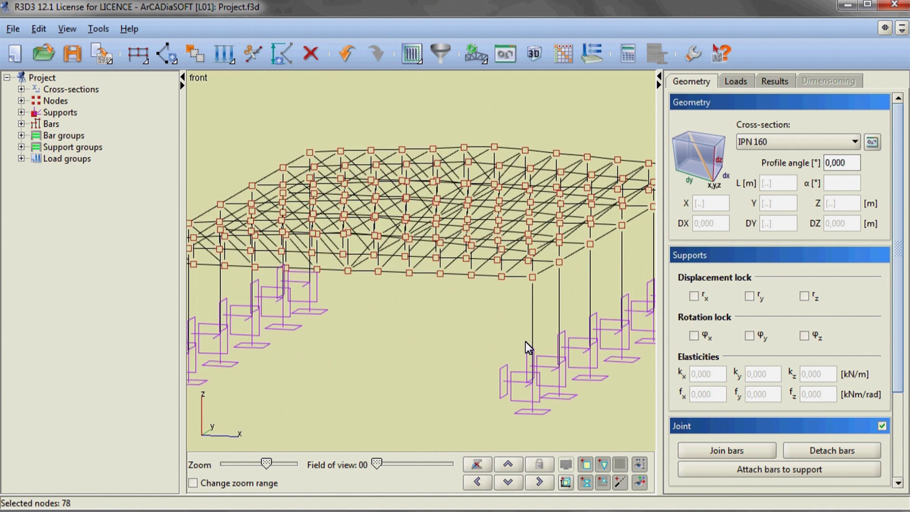
pyautogui.click(486, 481)
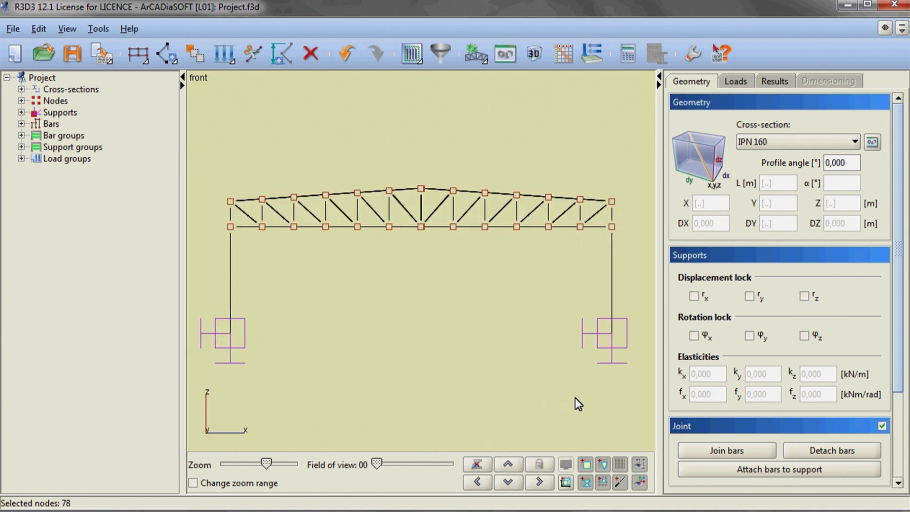
pyautogui.moveTo(639, 410); pyautogui.dragTo(210, 207)
# - Hide the selected columns, webs and bottom chords and view the roof grid in plan
pyautogui.rightClick(275, 128)
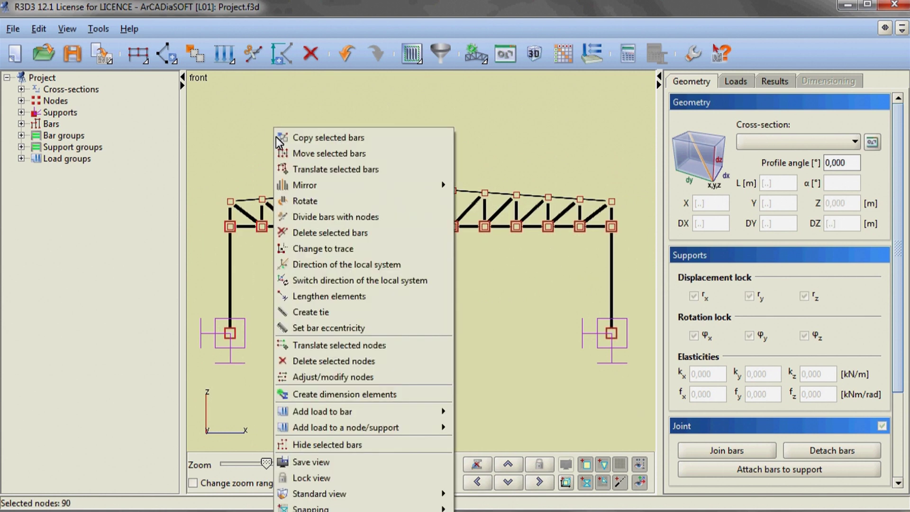
pyautogui.click(332, 445)
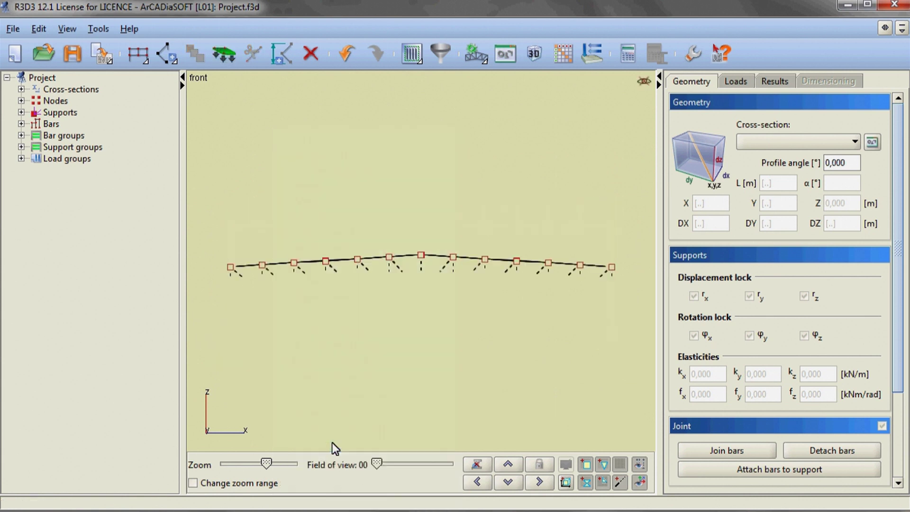
pyautogui.click(509, 465)
pyautogui.scroll(-3, 480, 362)
pyautogui.scroll(-4, 481, 360)
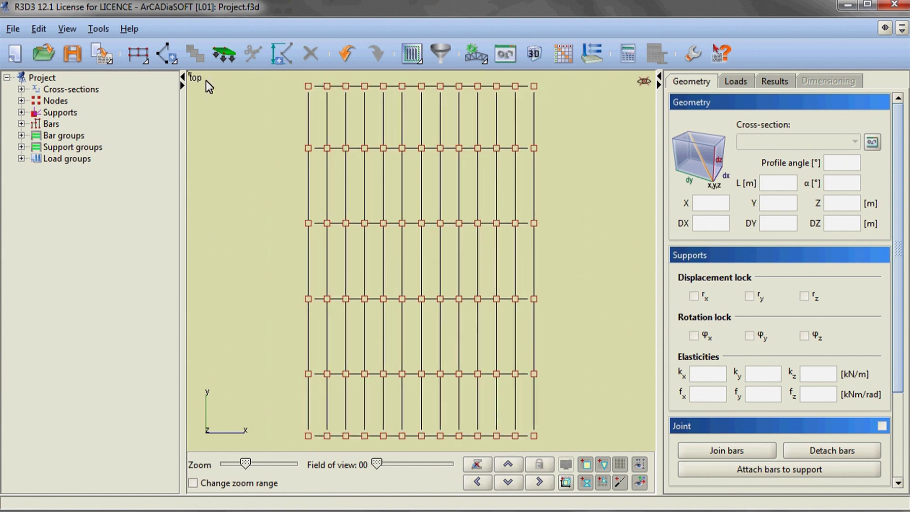
# - Draw pinned ø 22 rod diagonals node to node across the top-row and left-column bays
pyautogui.click(167, 47)
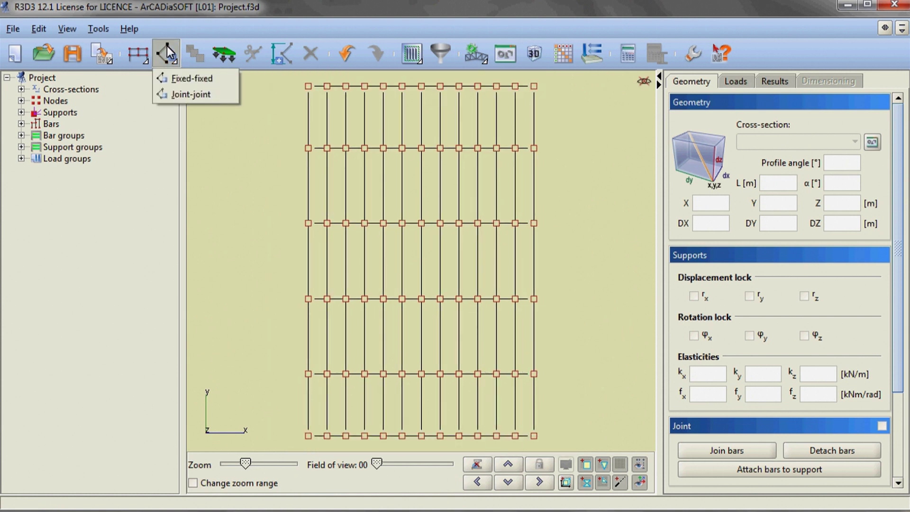
pyautogui.click(176, 97)
pyautogui.click(801, 140)
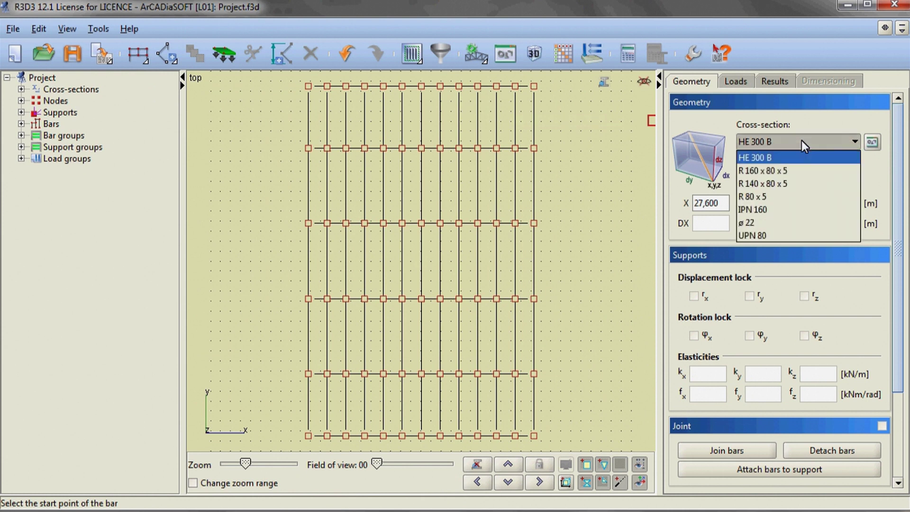
pyautogui.click(772, 223)
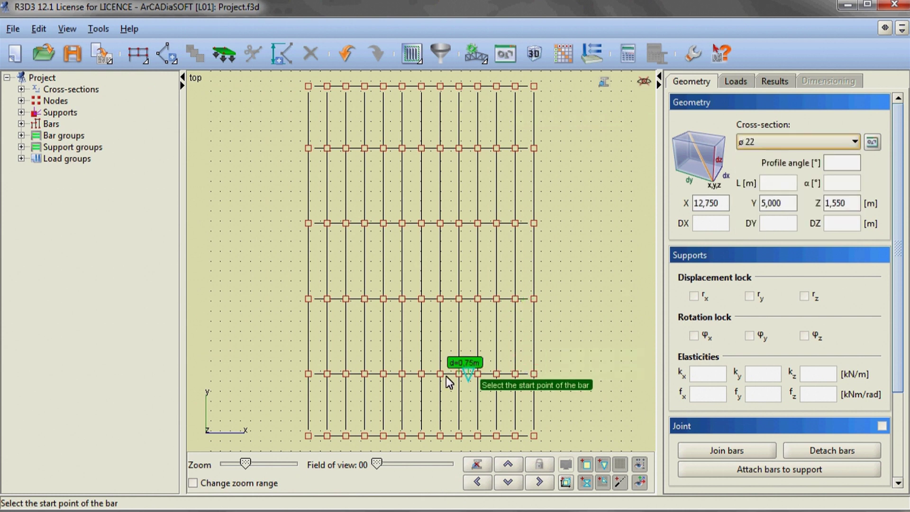
pyautogui.click(308, 374)
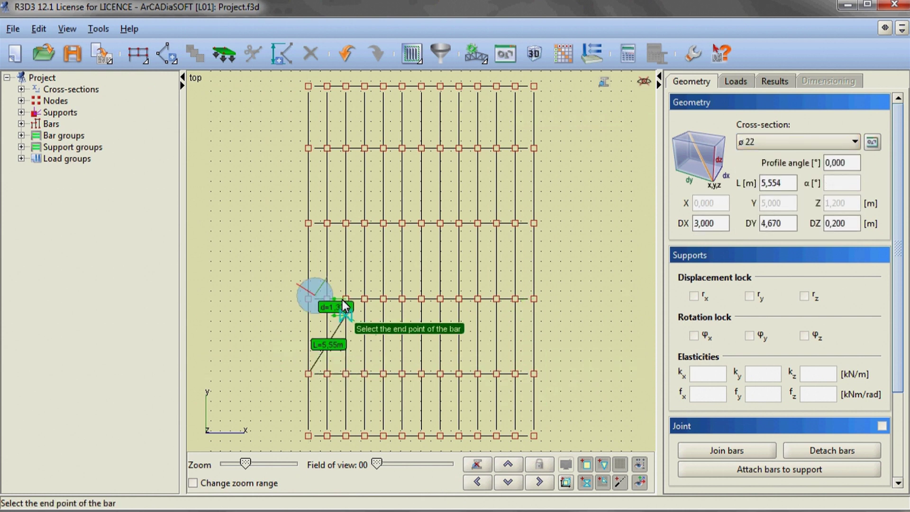
pyautogui.click(327, 300)
pyautogui.click(309, 223)
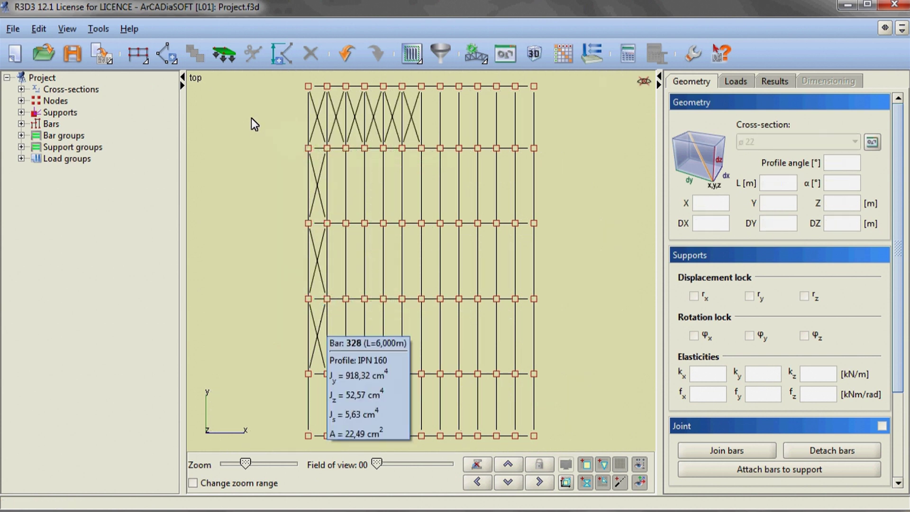
# - Mirror the selected braces against a plane through two picked points onto the roof's right side
pyautogui.rightClick(240, 116)
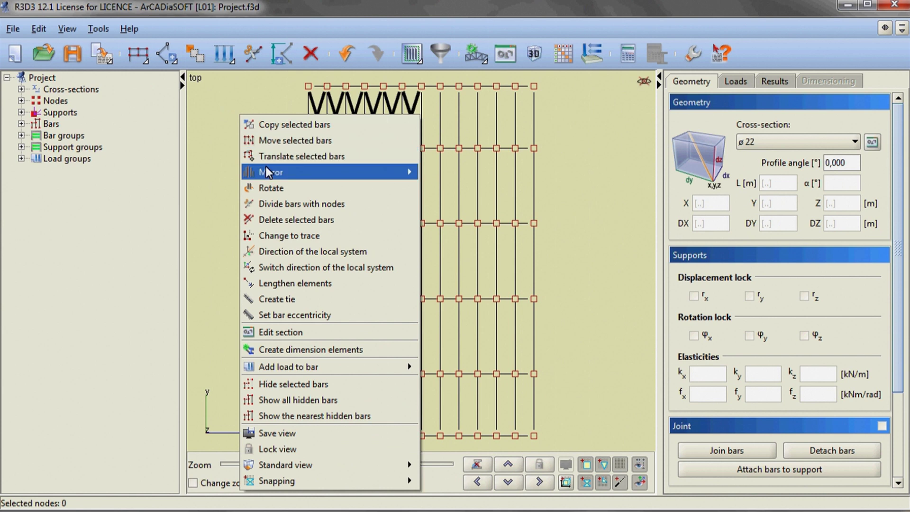
pyautogui.moveTo(361, 180)
pyautogui.click(433, 173)
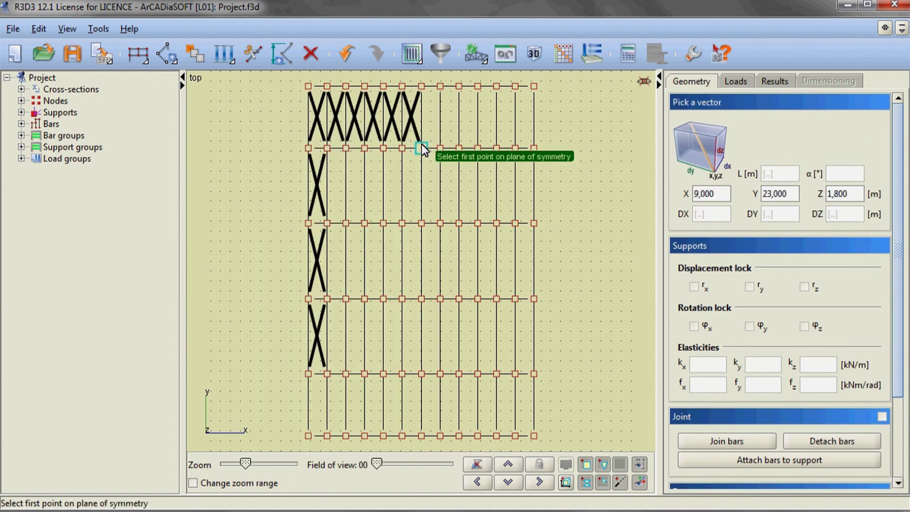
pyautogui.click(422, 148)
pyautogui.click(422, 224)
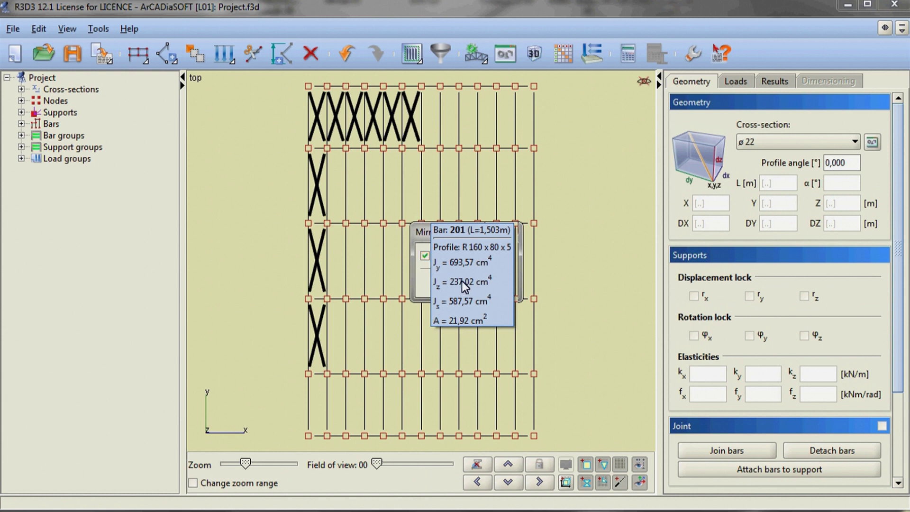
pyautogui.click(464, 287)
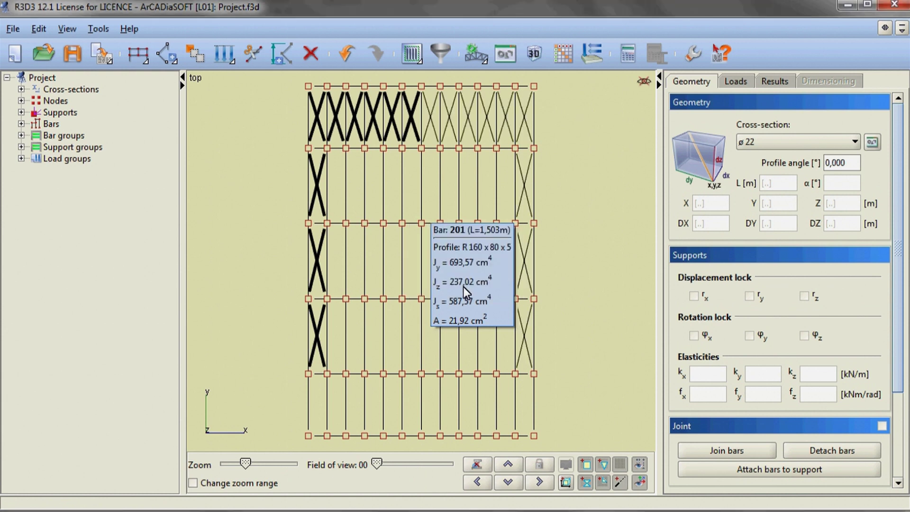
pyautogui.press('Escape')
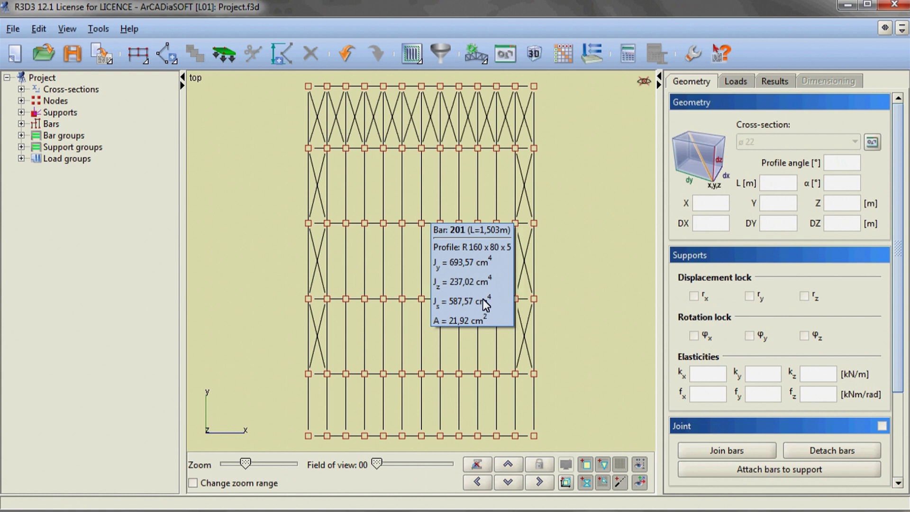
# - Mirror the top-row braces across the centre plane into the bottom bays, preserving the originals
pyautogui.rightClick(591, 164)
pyautogui.moveTo(618, 215)
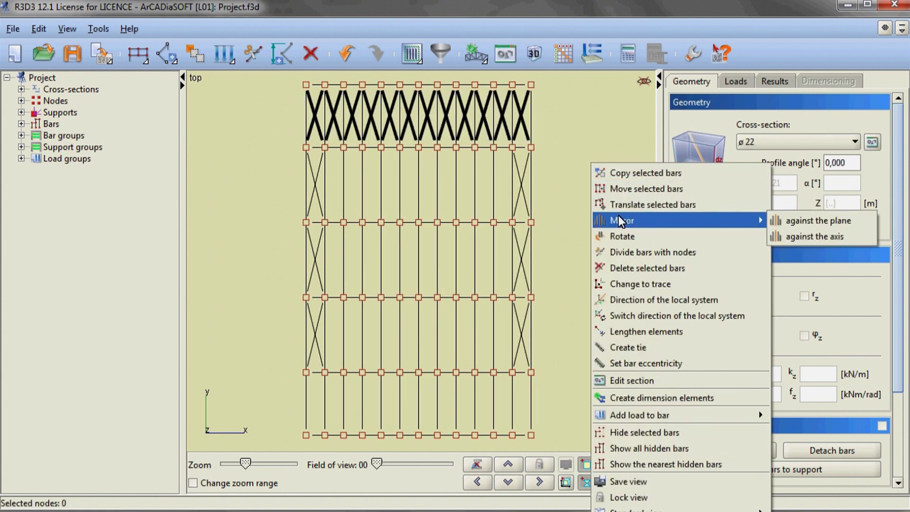
pyautogui.click(793, 224)
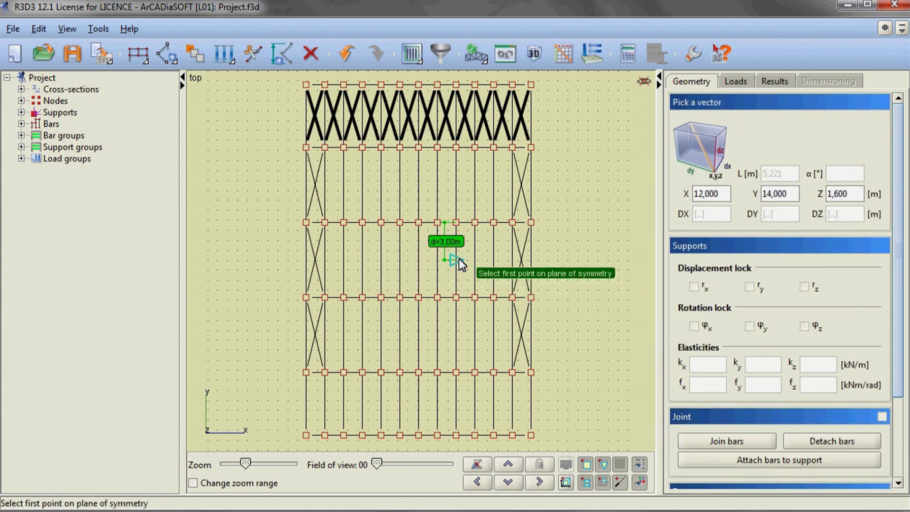
pyautogui.click(418, 260)
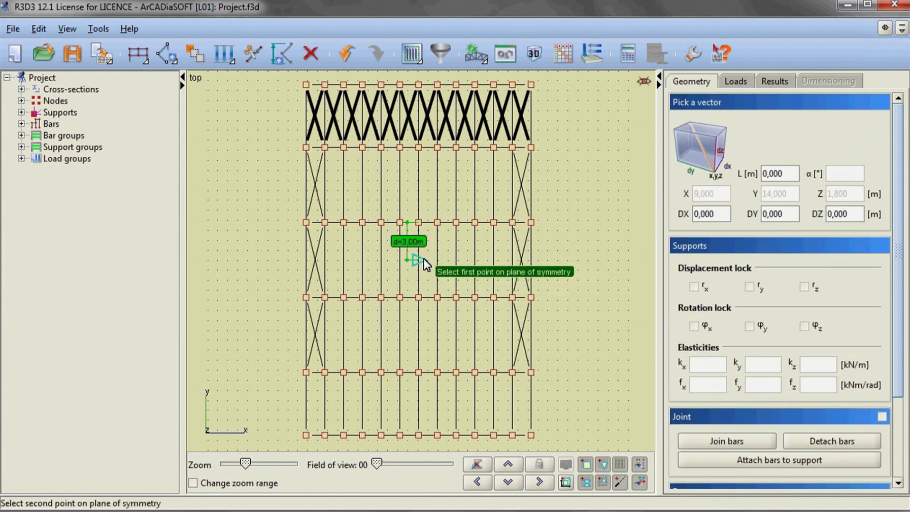
pyautogui.click(531, 257)
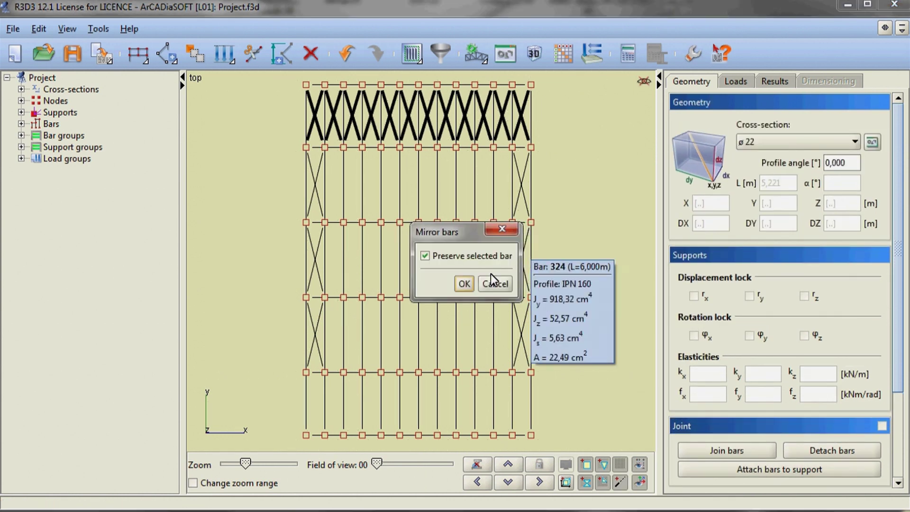
pyautogui.click(465, 283)
pyautogui.press('Escape')
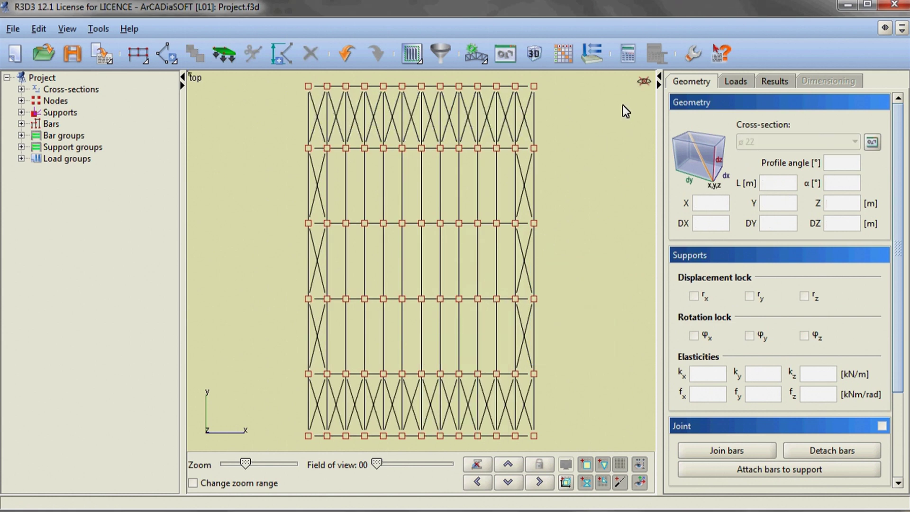
pyautogui.click(643, 82)
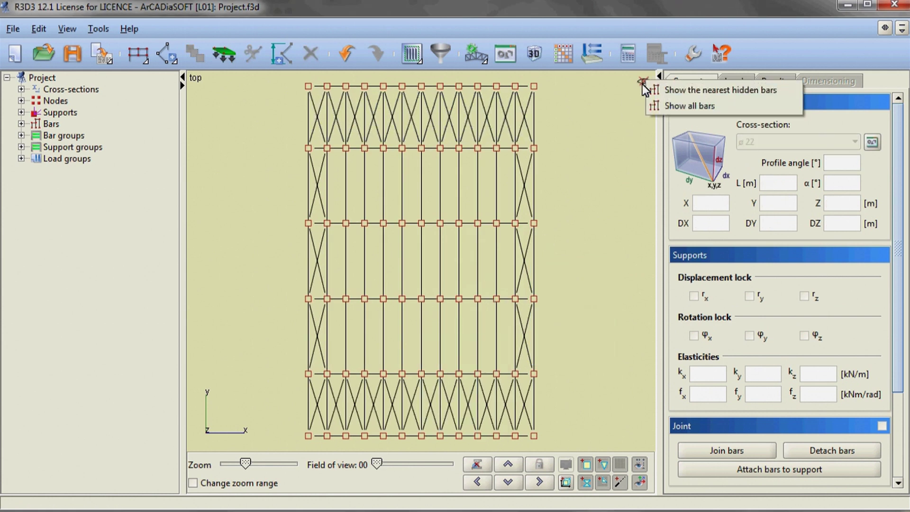
# - Show all hidden bars, hide the hall's right half, and orbit to an isometric view
pyautogui.click(656, 106)
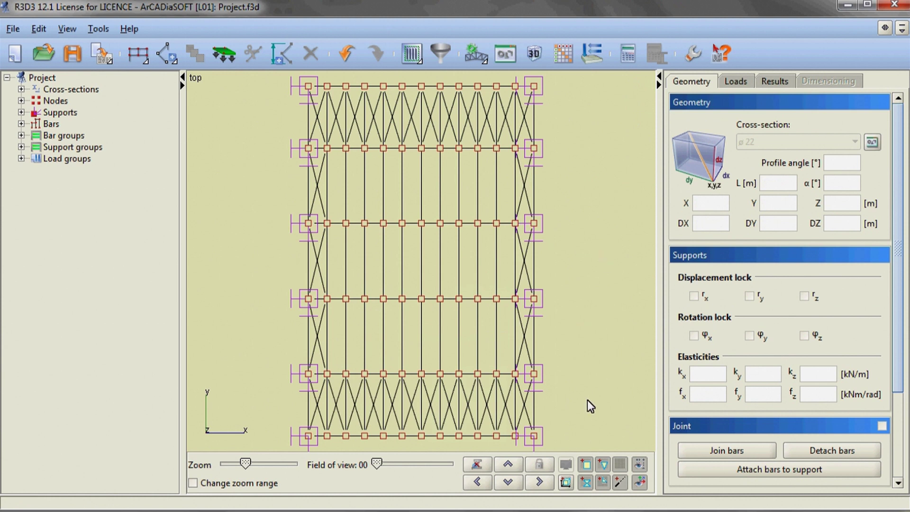
pyautogui.moveTo(569, 444); pyautogui.dragTo(429, 78)
pyautogui.rightClick(556, 155)
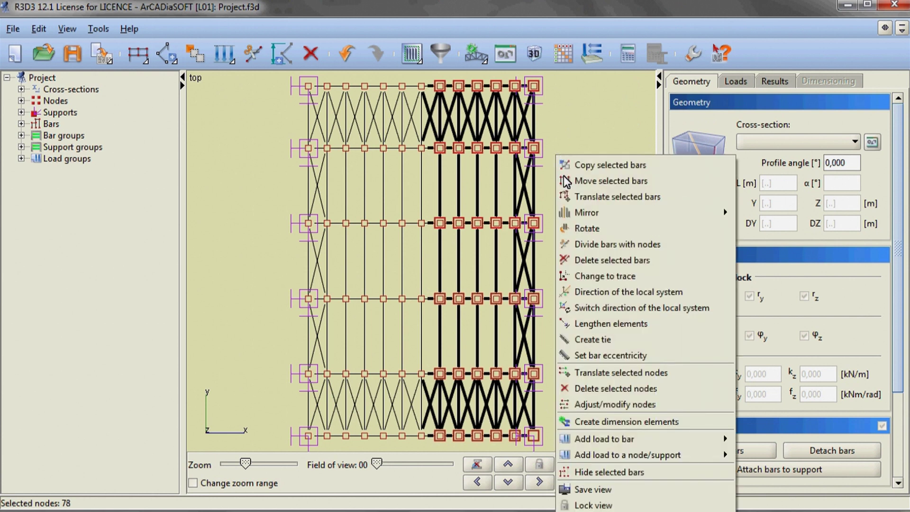
pyautogui.click(609, 473)
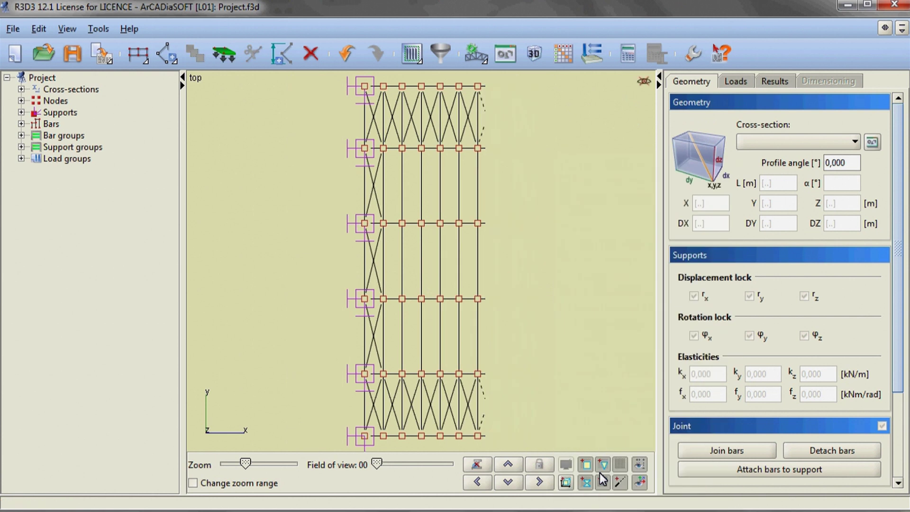
pyautogui.moveTo(530, 366); pyautogui.dragTo(491, 306, button='middle')
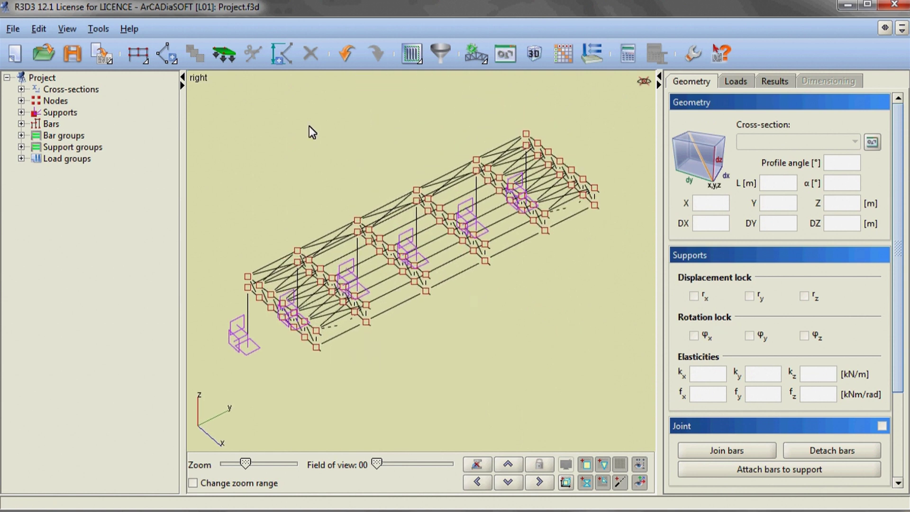
# - Switch to spatial frames drawn between nodes and start a new bar at a column node
pyautogui.click(144, 52)
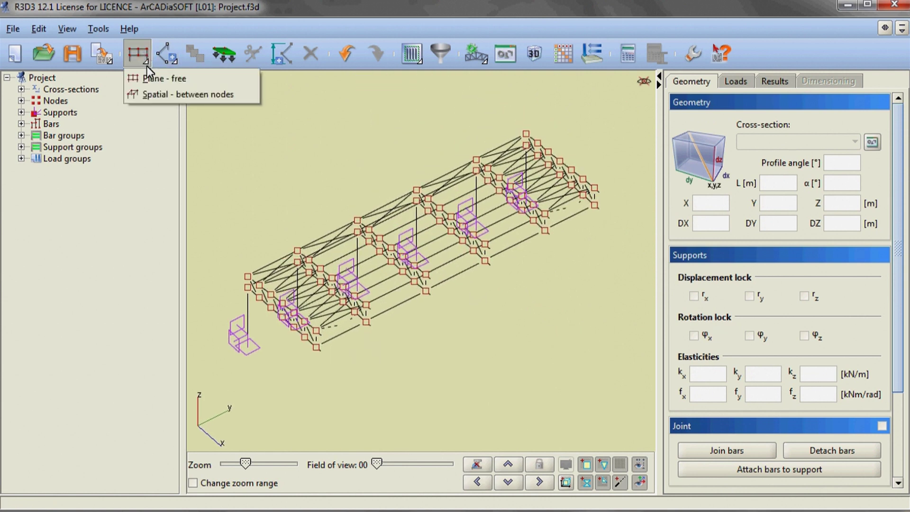
pyautogui.click(150, 93)
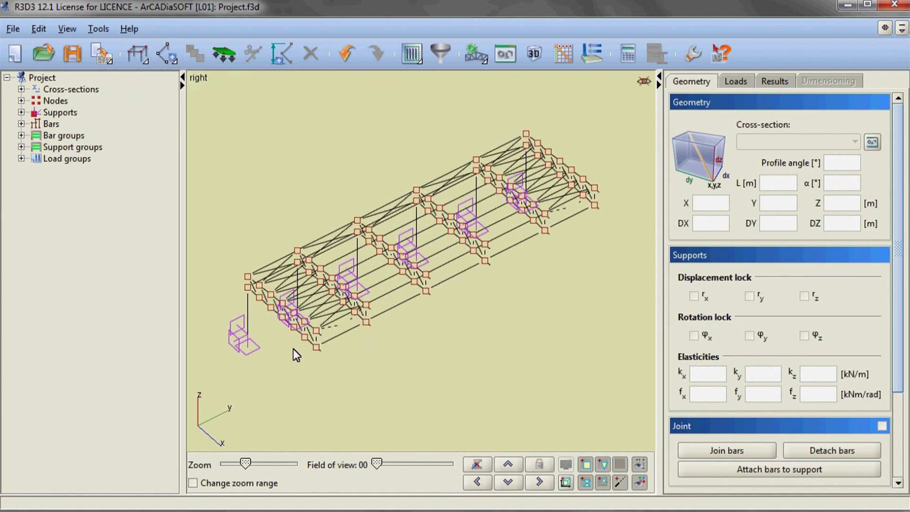
pyautogui.click(169, 53)
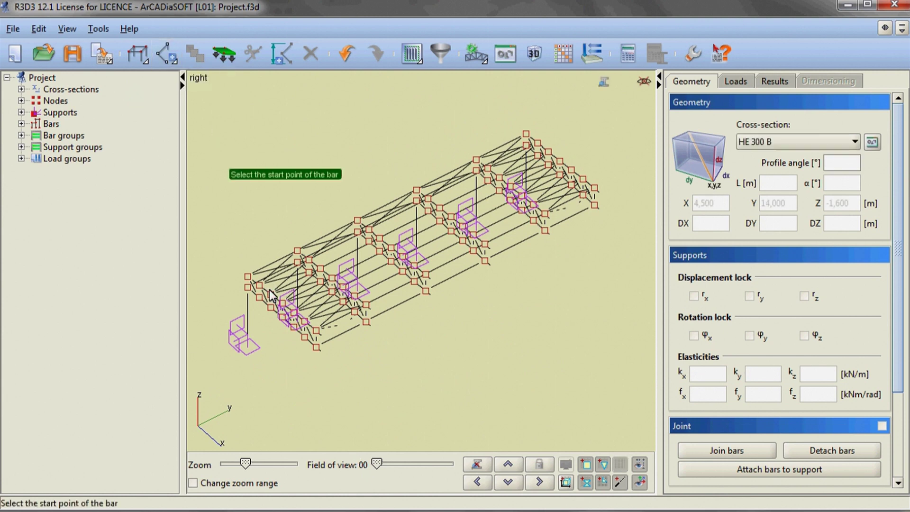
pyautogui.click(316, 347)
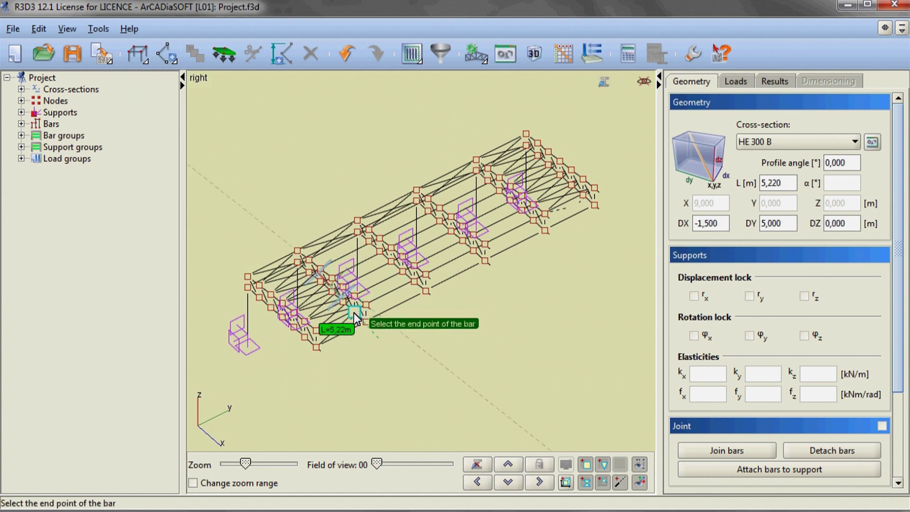
# - Set the bar cross-section to ø 22 and draw the rod braces between the first frames' nodes
pyautogui.click(809, 142)
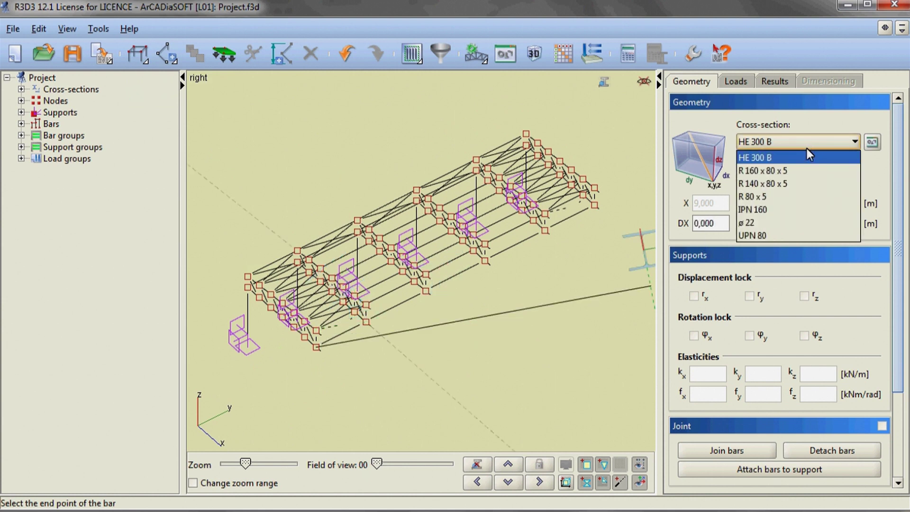
pyautogui.click(770, 221)
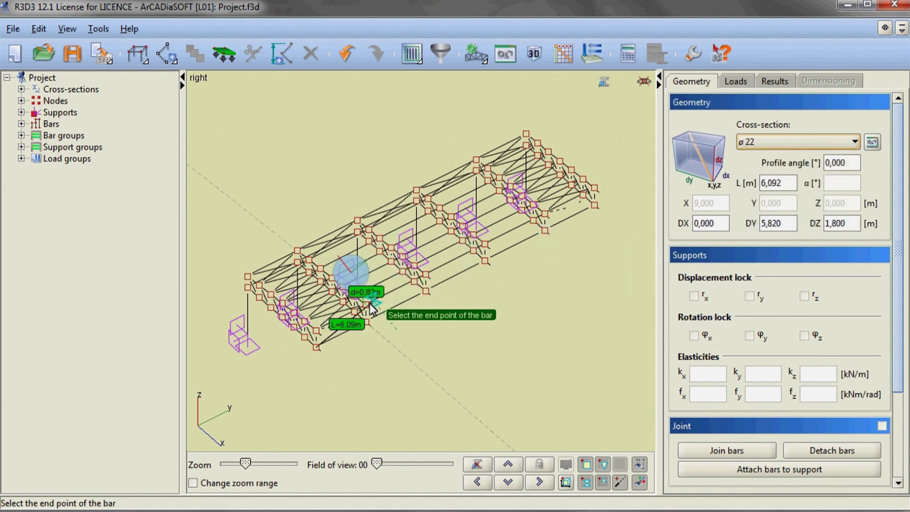
pyautogui.click(428, 291)
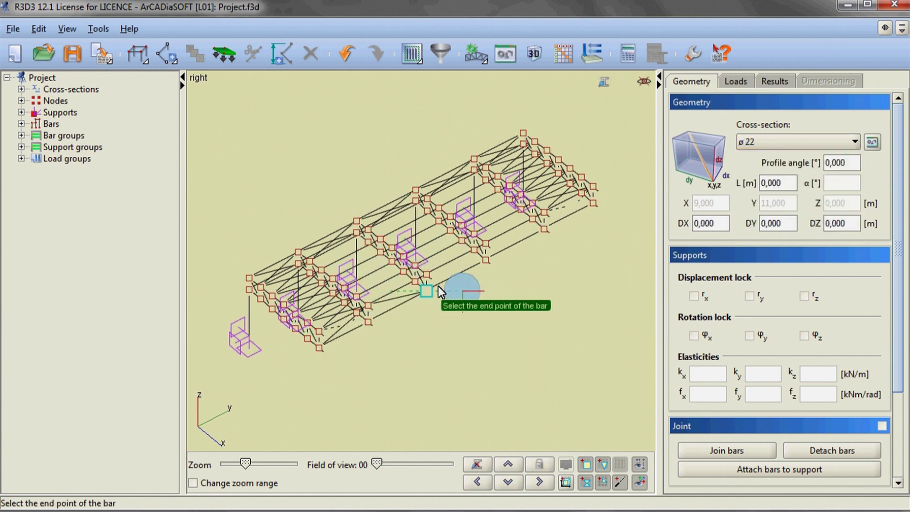
pyautogui.click(480, 249)
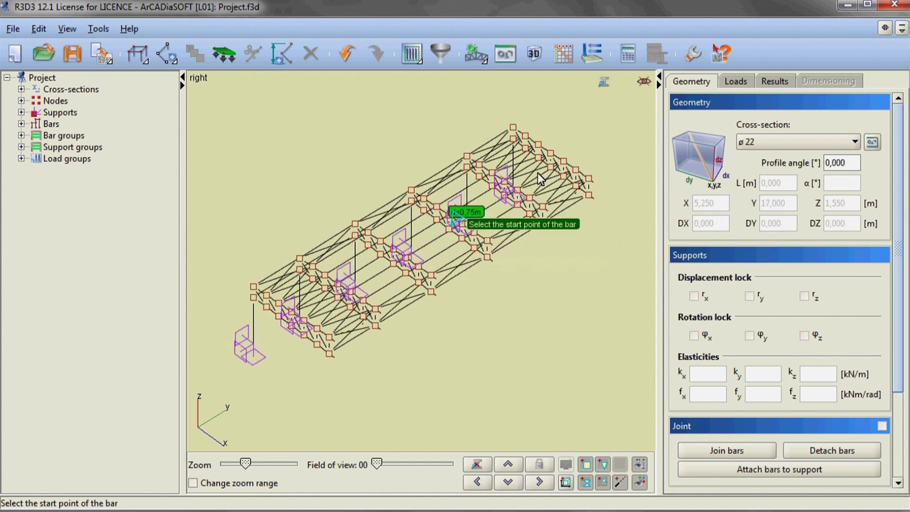
pyautogui.click(641, 83)
# - Show all bars again and add a ø 22 rod brace from the front corner node along the side
pyautogui.click(650, 108)
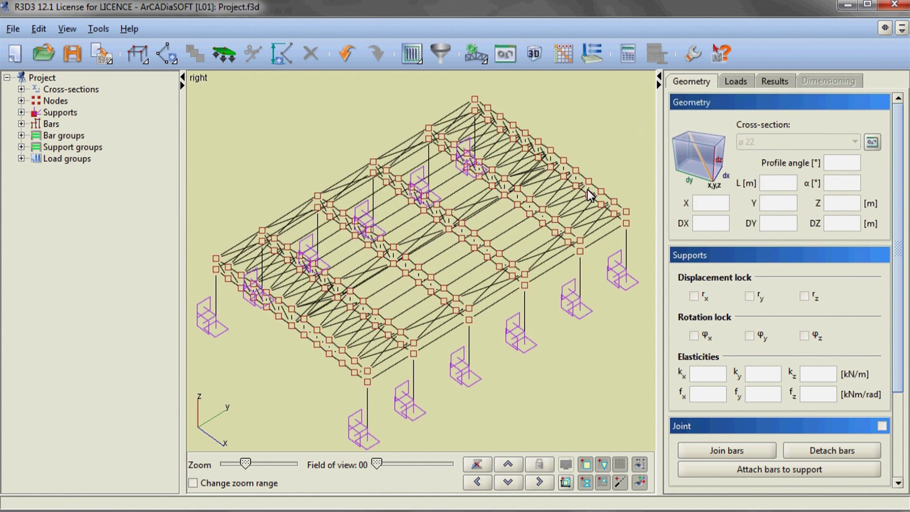
pyautogui.click(162, 51)
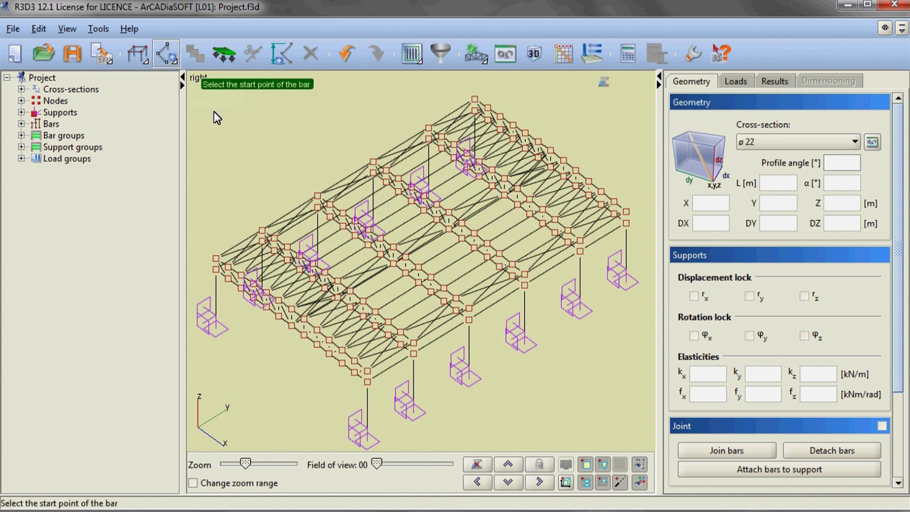
pyautogui.click(373, 384)
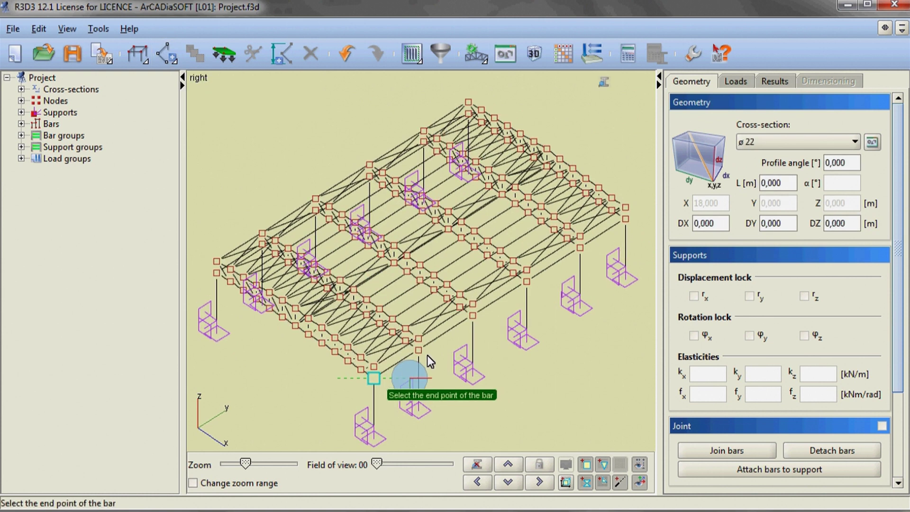
pyautogui.click(419, 338)
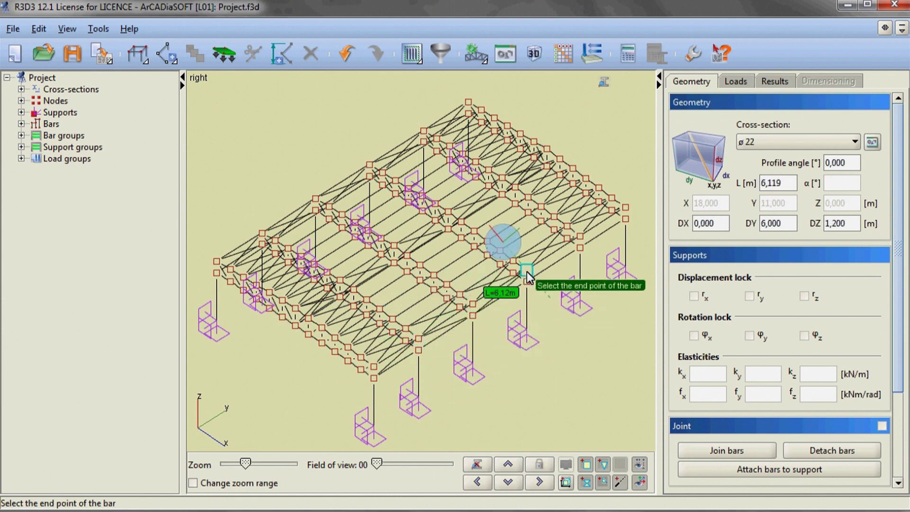
pyautogui.moveTo(371, 352)
pyautogui.mouseDown(button='right')
pyautogui.moveTo(296, 362)
pyautogui.moveTo(343, 372)
pyautogui.moveTo(373, 353)
pyautogui.mouseUp(button='right')
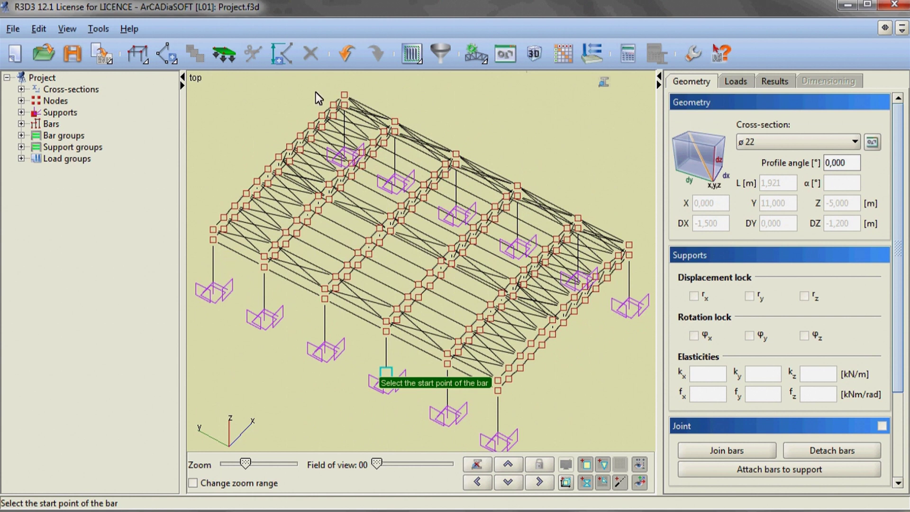
pyautogui.press('Escape')
# - Draw a 1,5 m long UPN 80 knee brace from the column node to the truss node
pyautogui.click(224, 54)
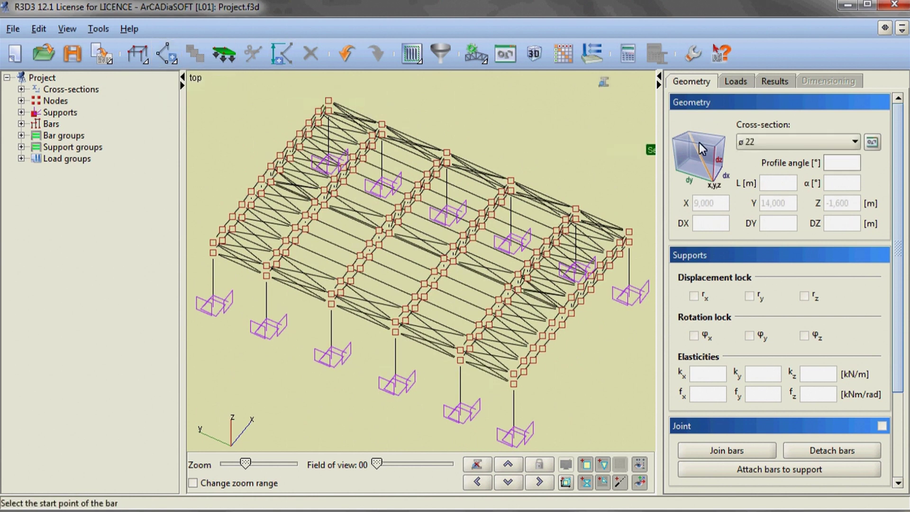
pyautogui.click(788, 141)
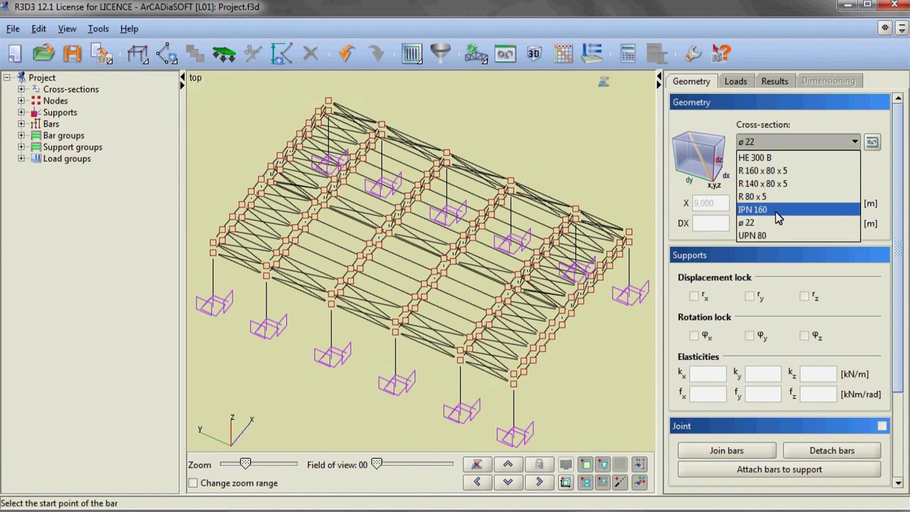
pyautogui.click(764, 240)
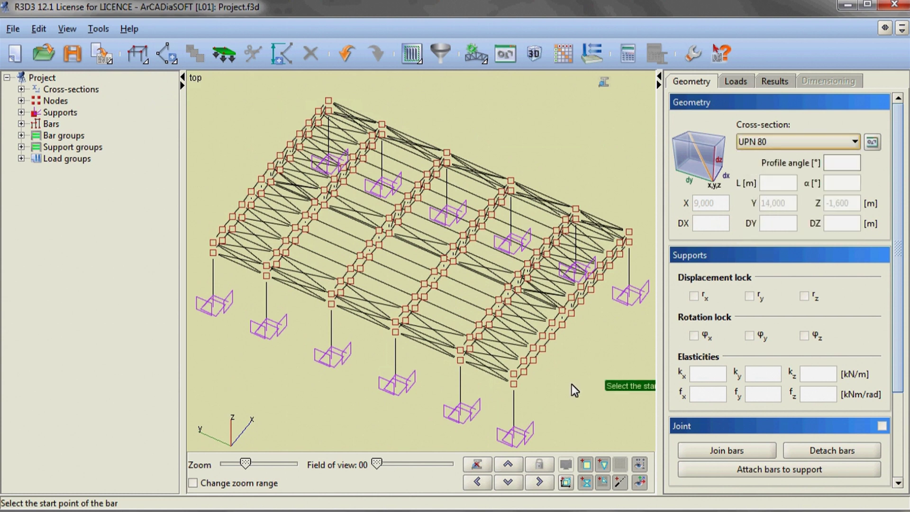
pyautogui.click(515, 383)
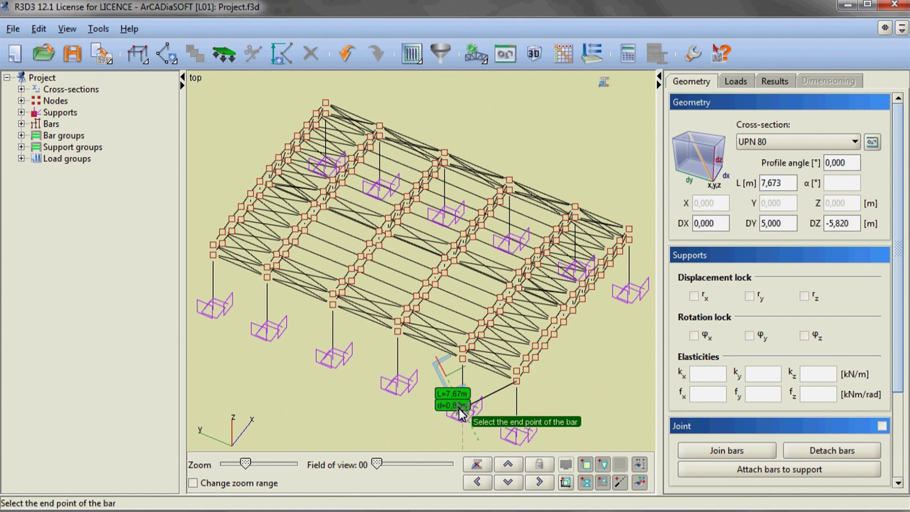
pyautogui.write('1,5')
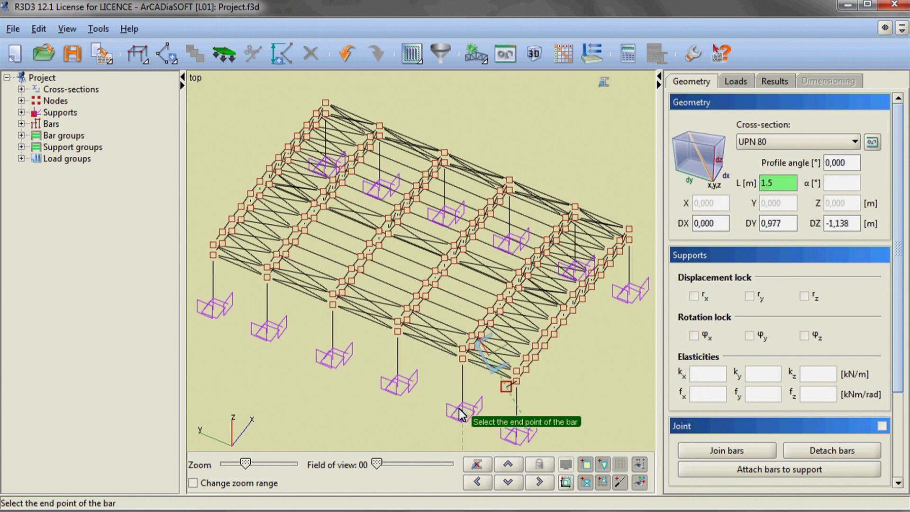
pyautogui.press('Return')
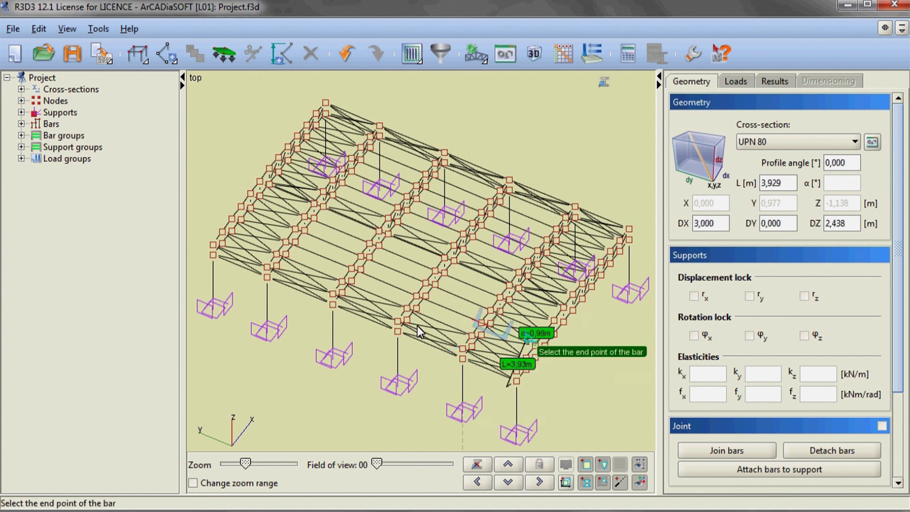
pyautogui.click(462, 360)
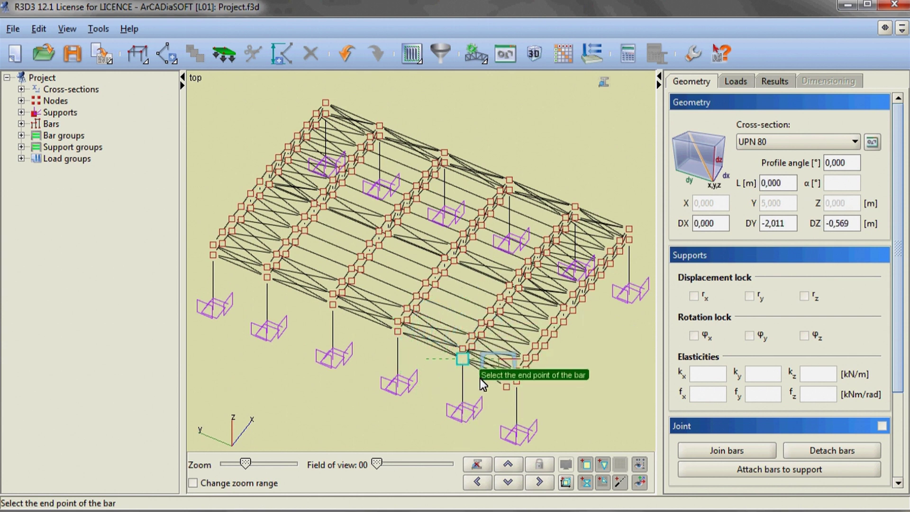
# - Add another UPN 80 bar ending at the support node below
pyautogui.click(513, 387)
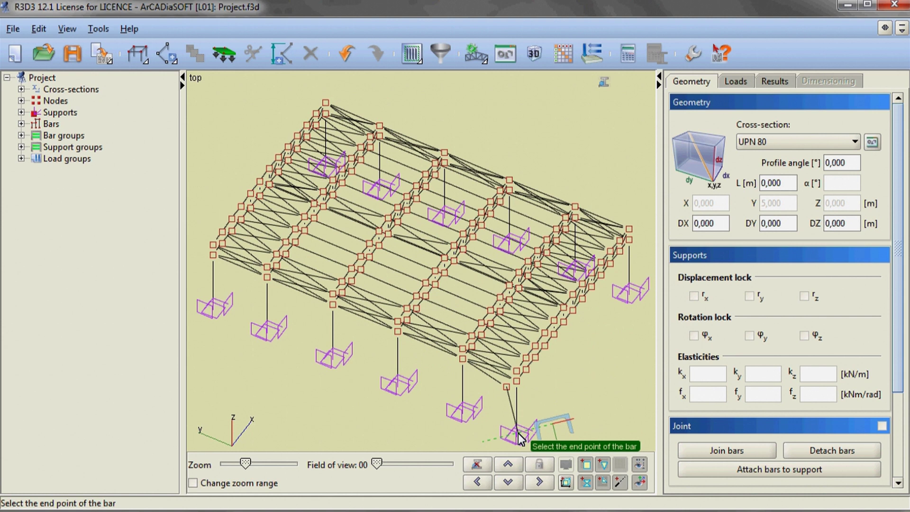
pyautogui.click(521, 437)
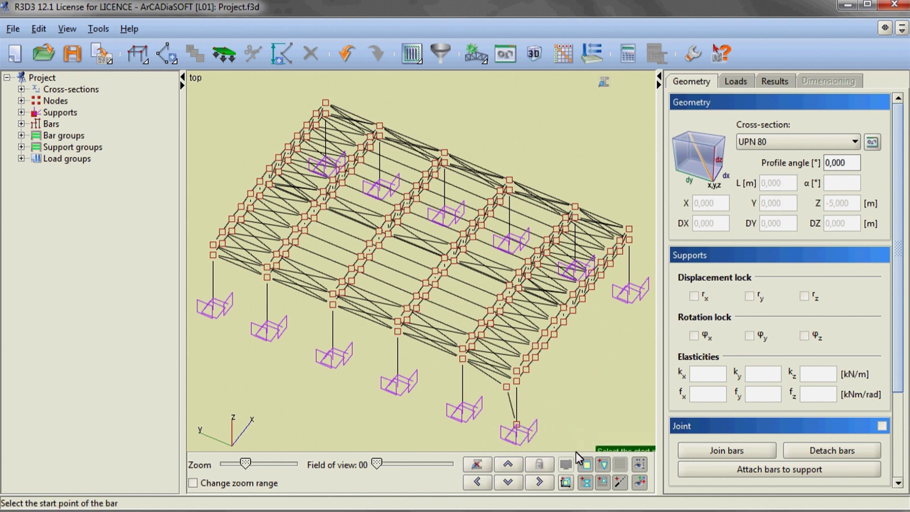
pyautogui.click(487, 482)
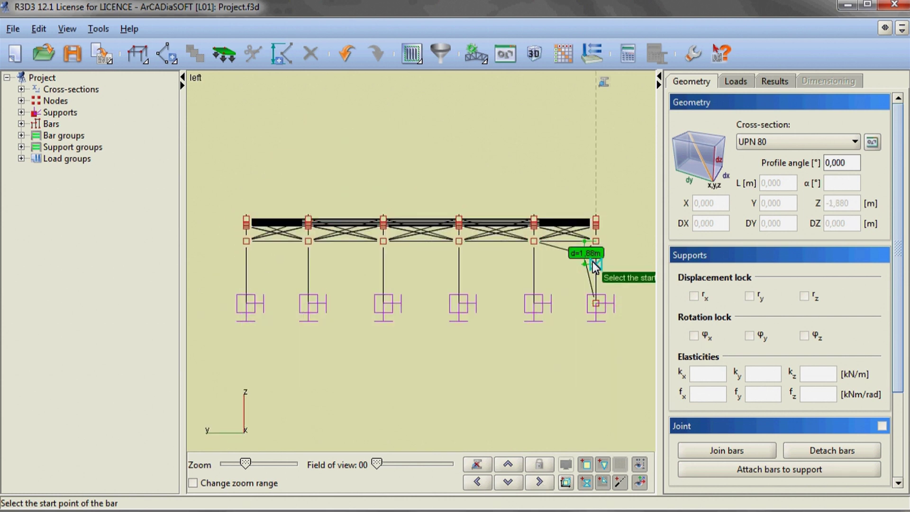
# - Mirror the diagonal UPN 80 knee brace against a plane defined by two picked points
pyautogui.press('Escape')
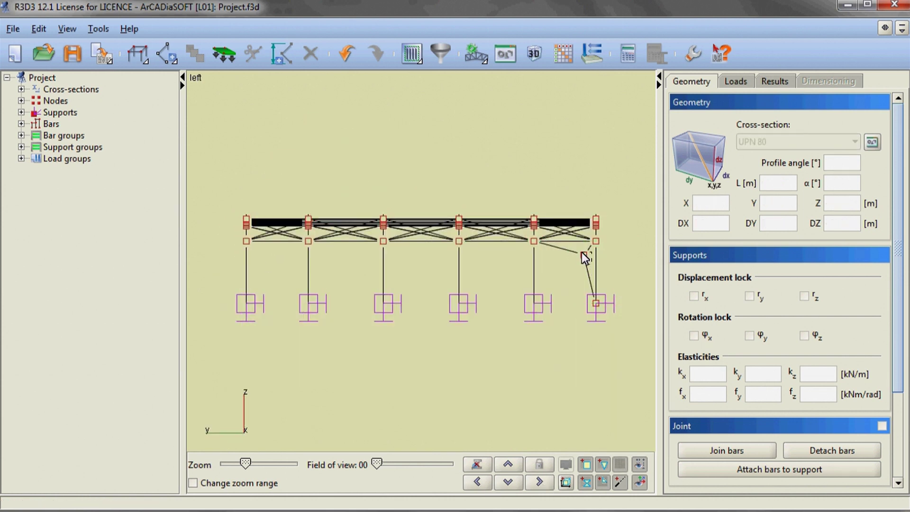
pyautogui.click(579, 249)
pyautogui.rightClick(545, 127)
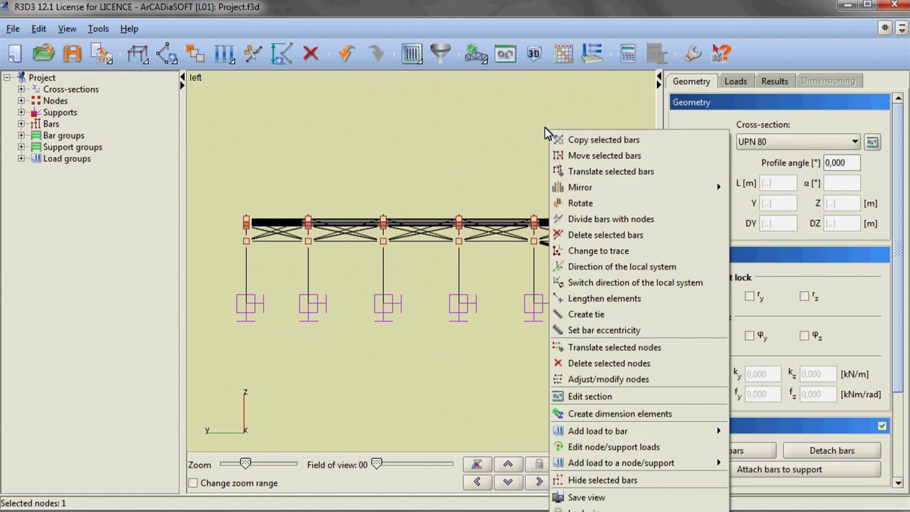
pyautogui.moveTo(565, 185)
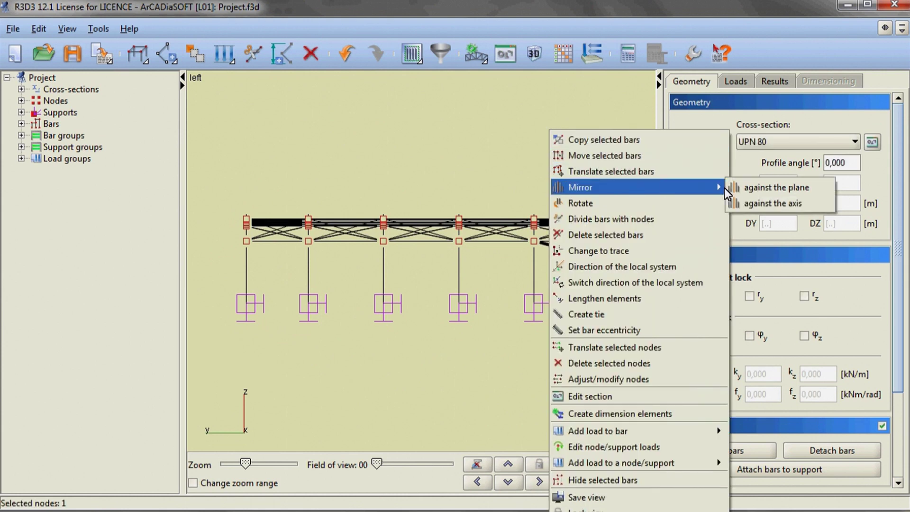
pyautogui.click(748, 189)
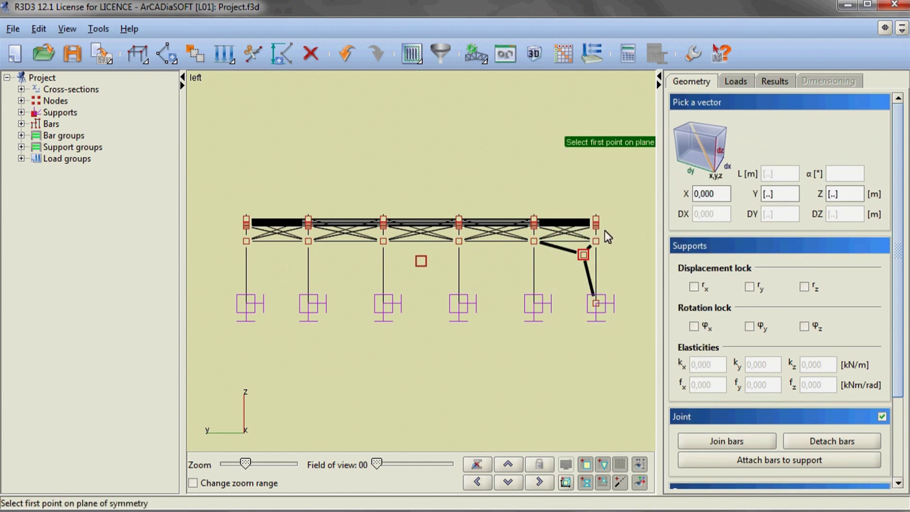
pyautogui.click(567, 239)
pyautogui.click(565, 220)
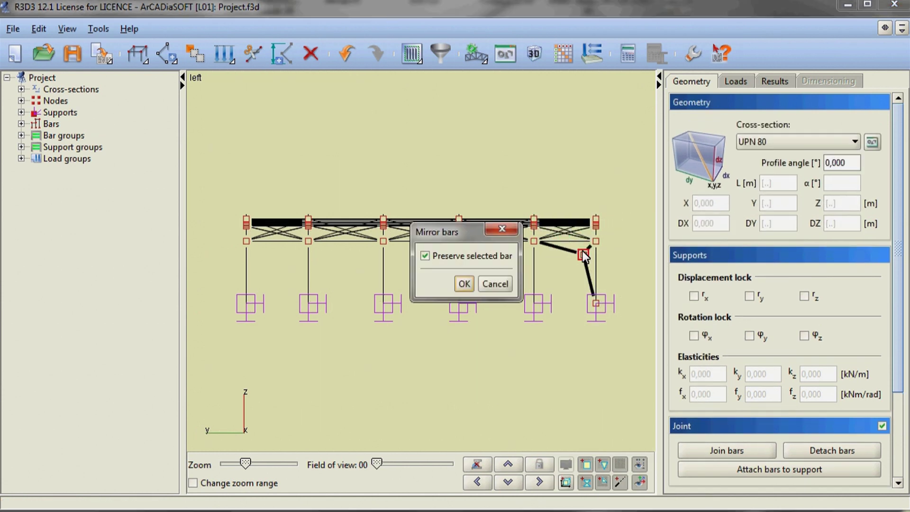